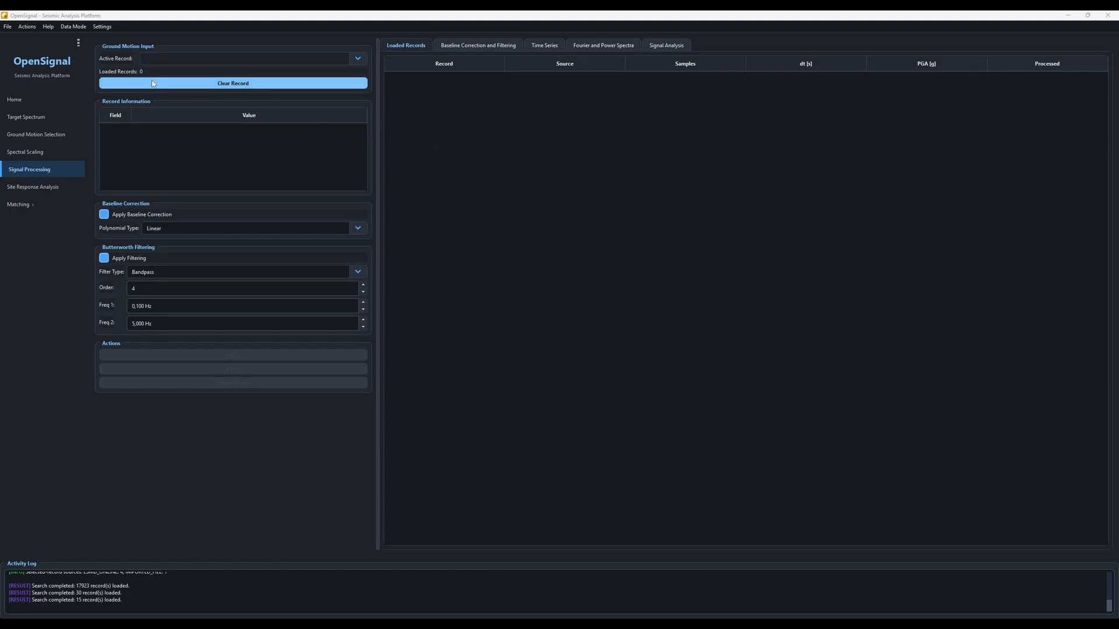
# - Open the ChiChi.txt ground motion file from the Download folder for import
pyautogui.click(8, 27)
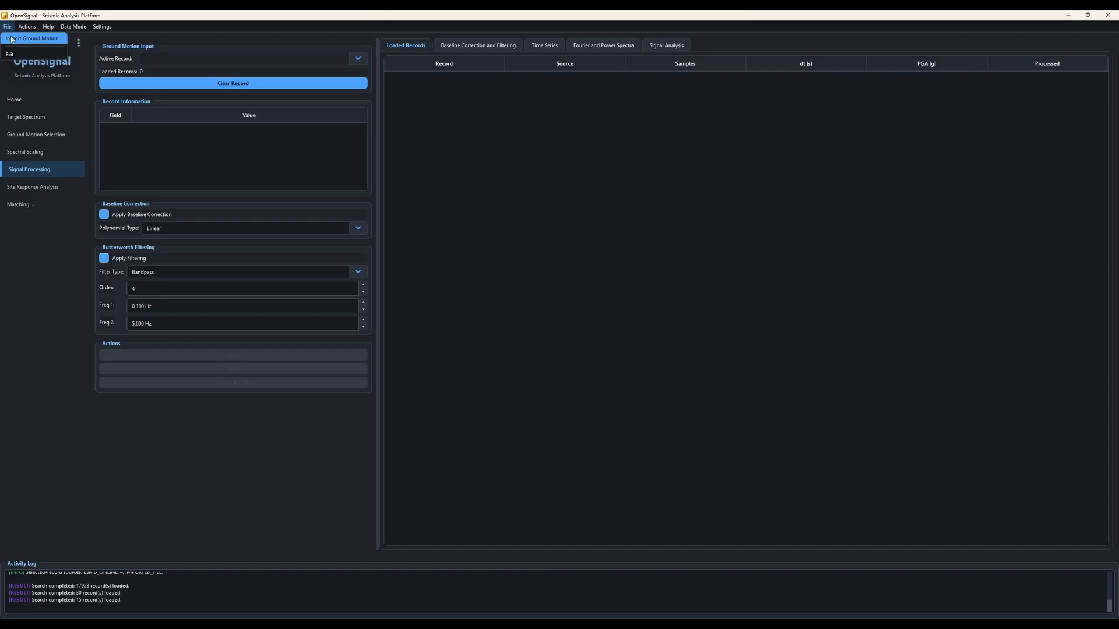
pyautogui.click(11, 39)
pyautogui.scroll(-5, 184, 196)
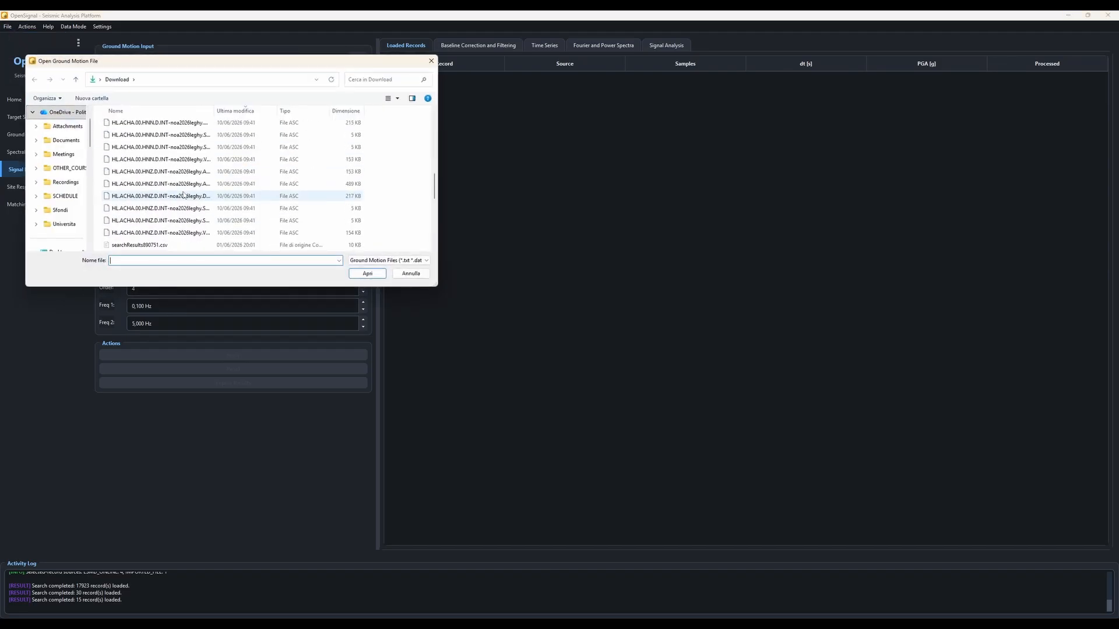
pyautogui.scroll(-10, 184, 196)
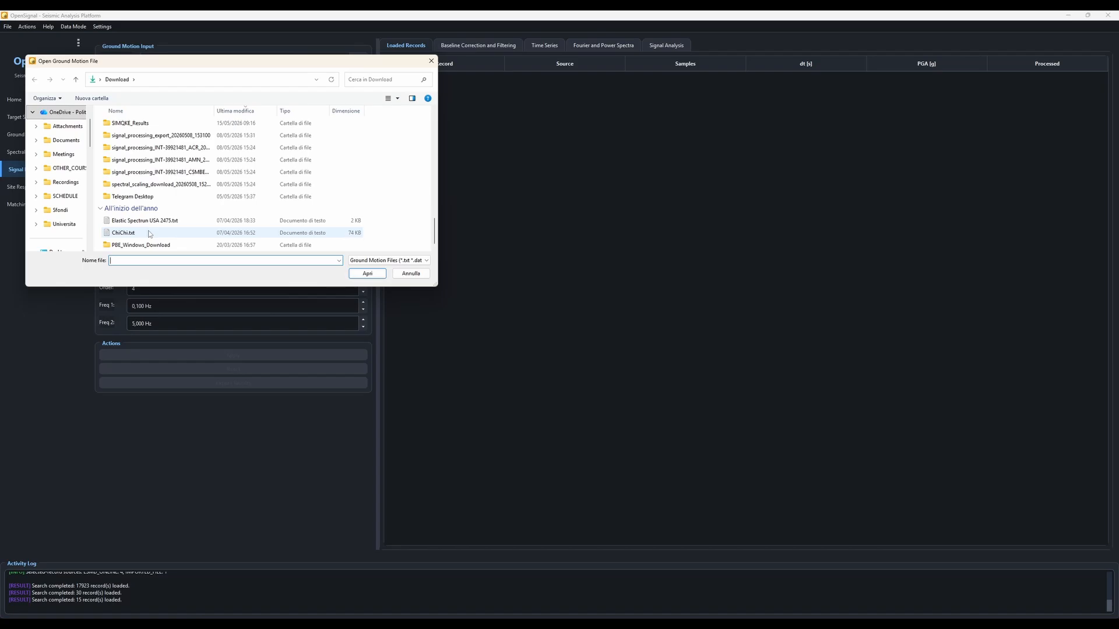
pyautogui.doubleClick(124, 233)
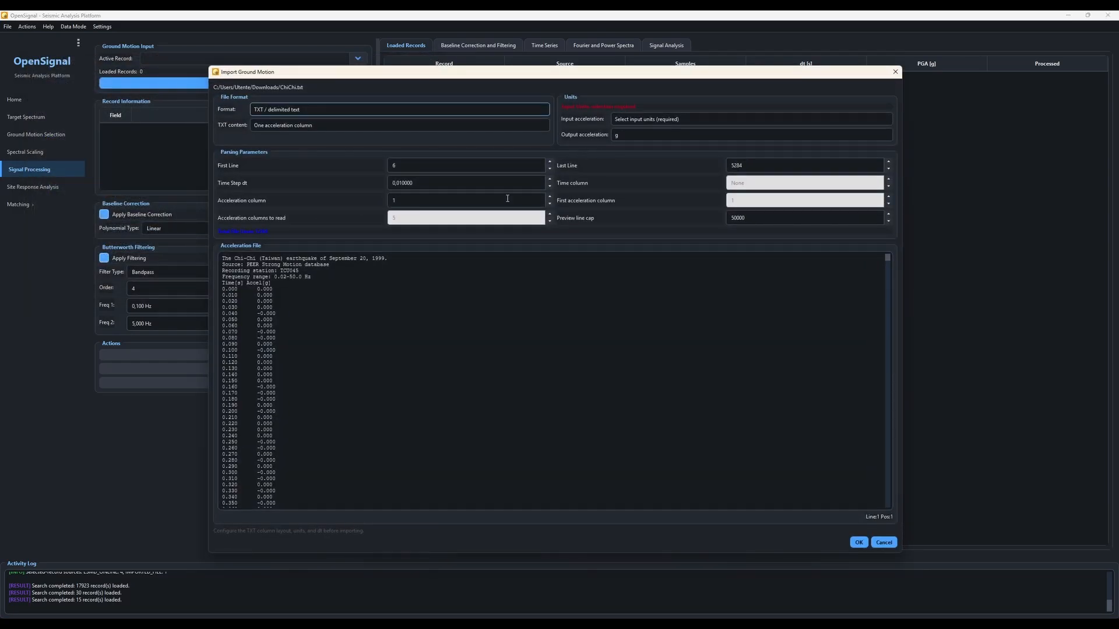
# - Import the record as time + acceleration columns, with g as the input acceleration unit
pyautogui.click(401, 165)
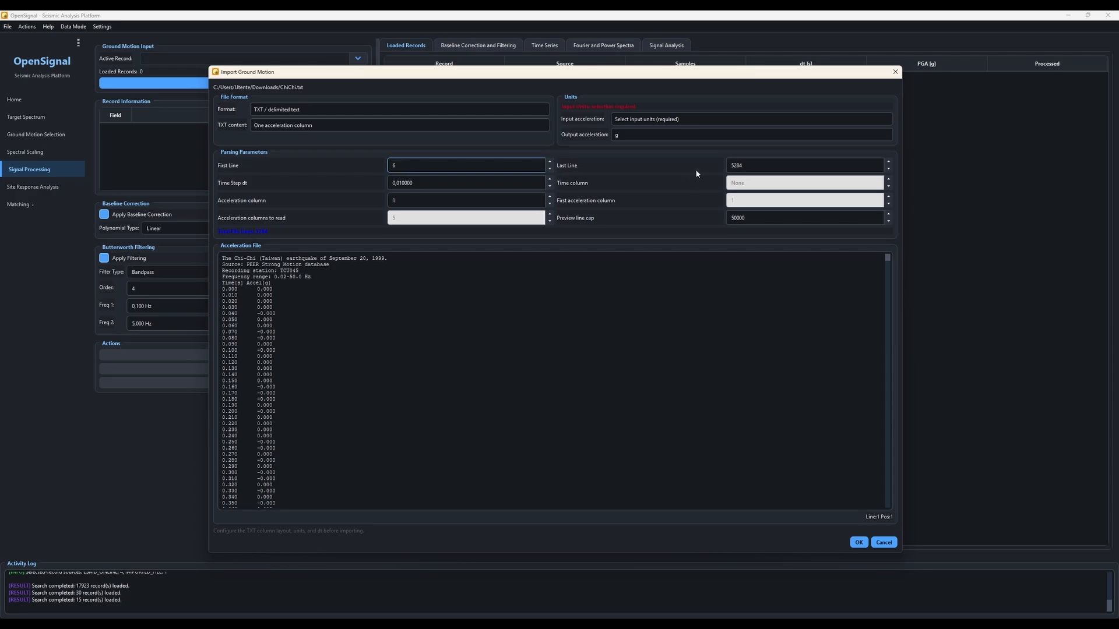
pyautogui.click(738, 164)
pyautogui.click(276, 128)
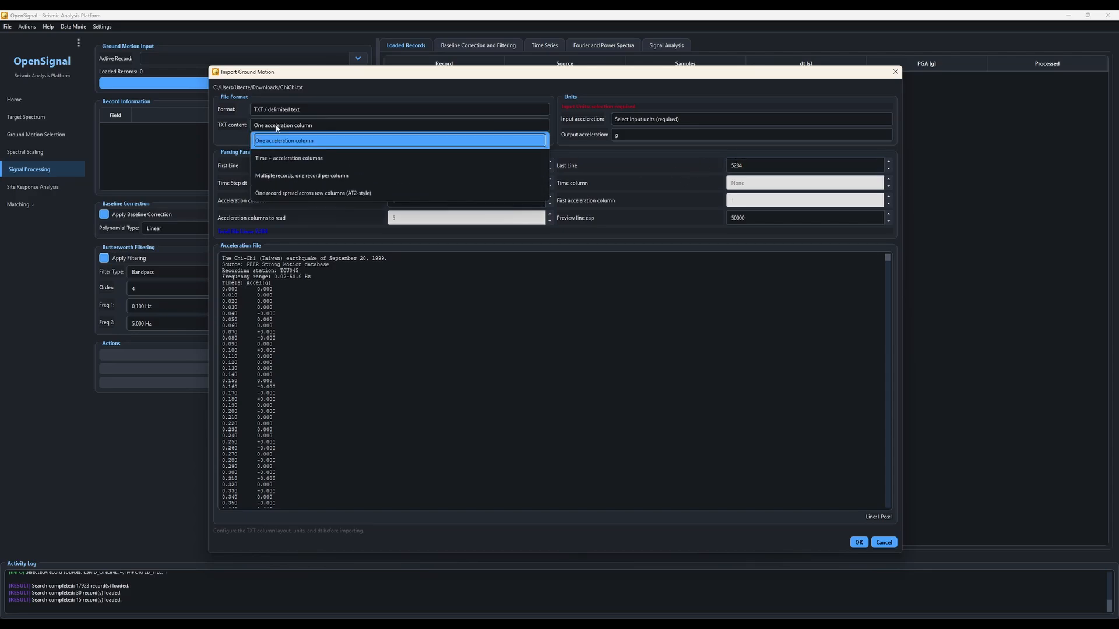
pyautogui.click(278, 157)
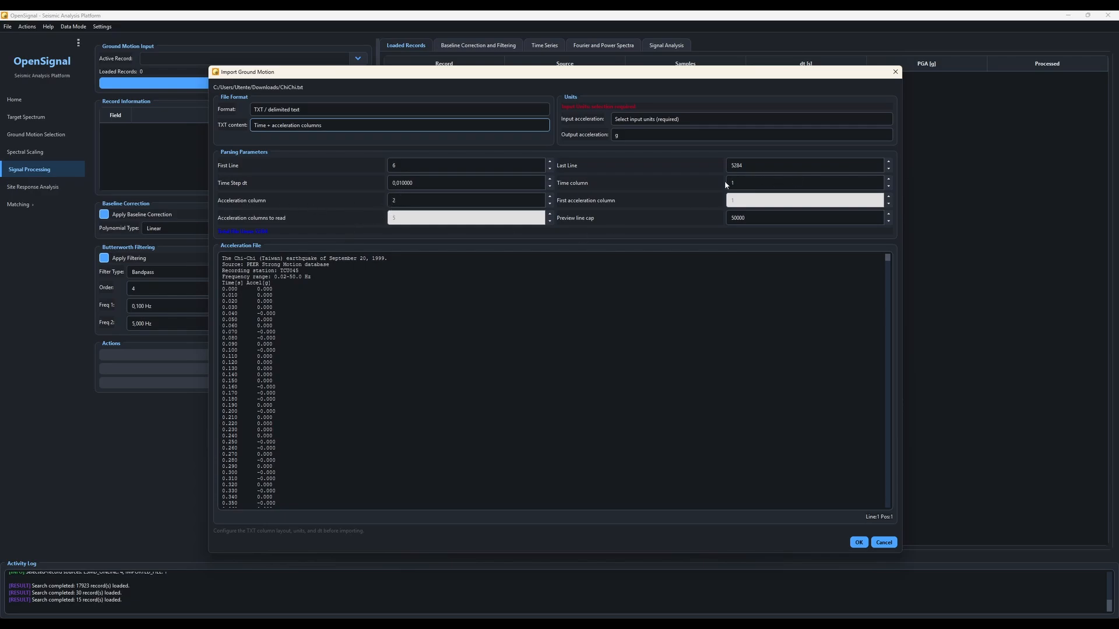
pyautogui.click(623, 120)
pyautogui.click(627, 151)
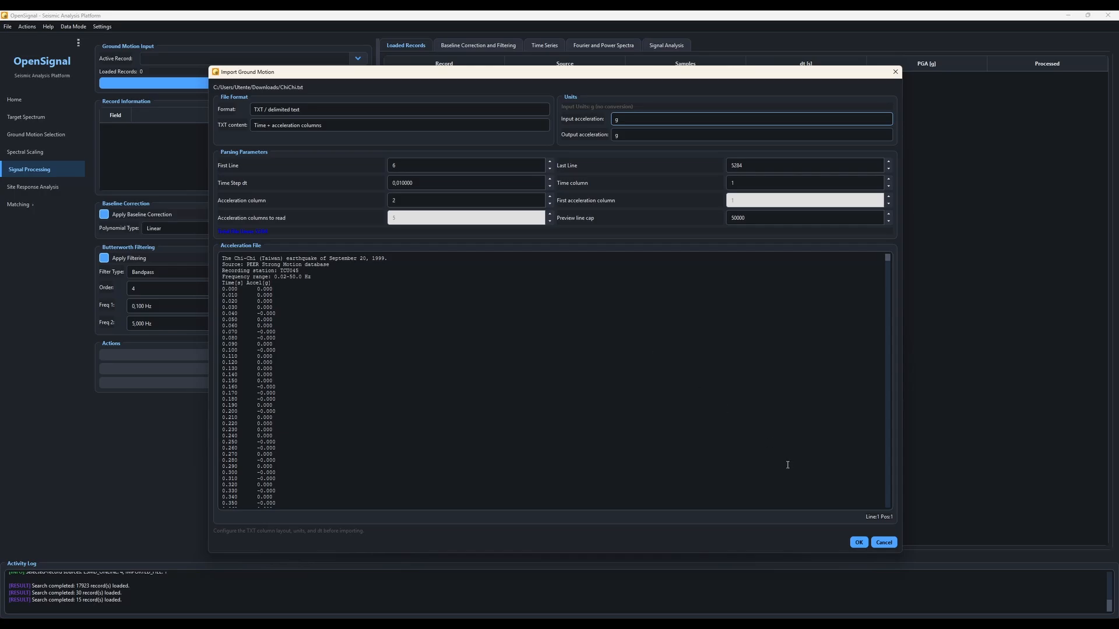
pyautogui.click(855, 540)
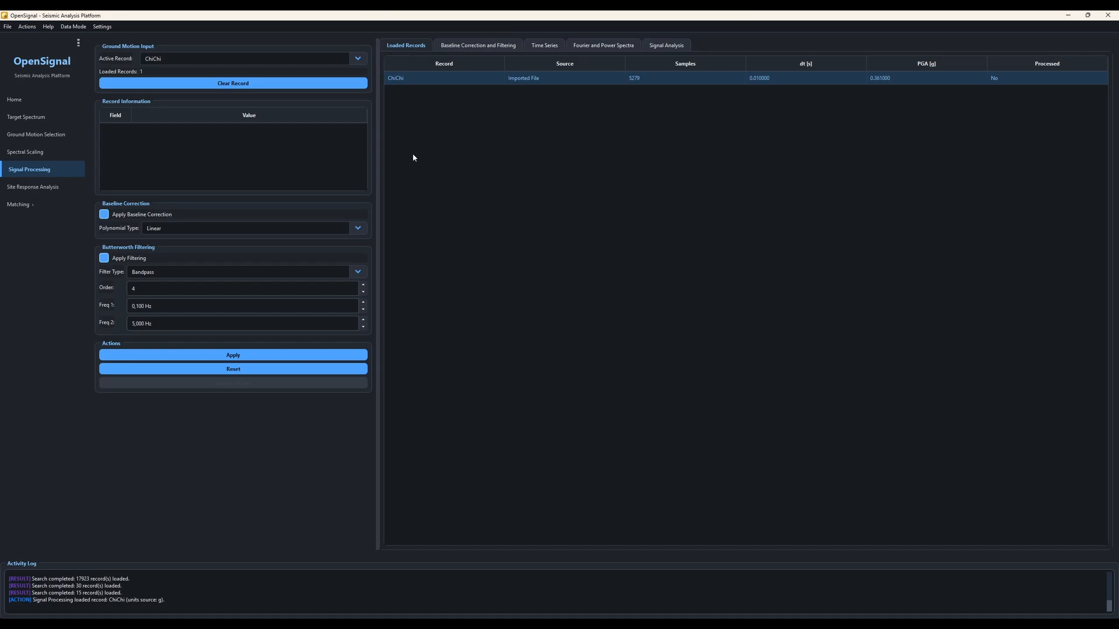
# - Apply Linear baseline correction and Bandpass Butterworth filtering to the ChiChi record
pyautogui.click(170, 232)
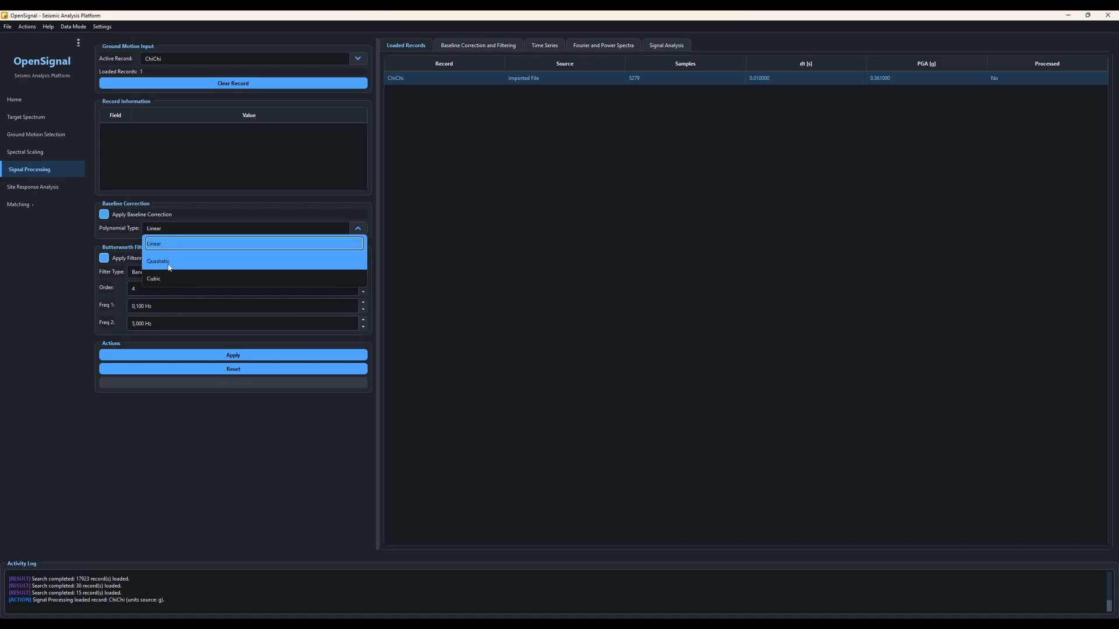
pyautogui.click(164, 247)
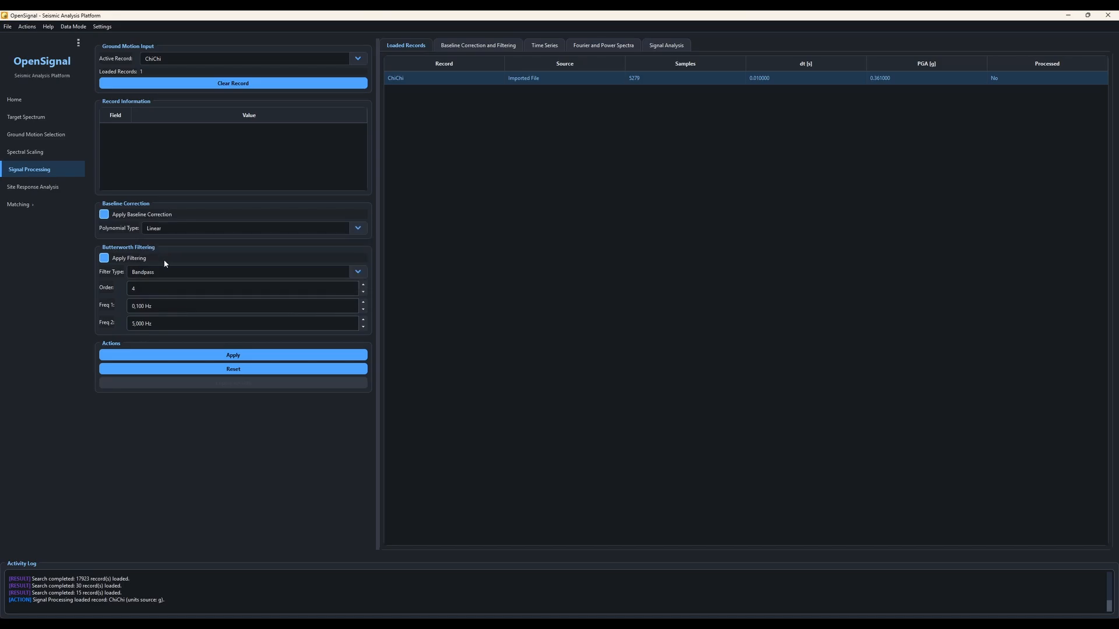
pyautogui.click(156, 271)
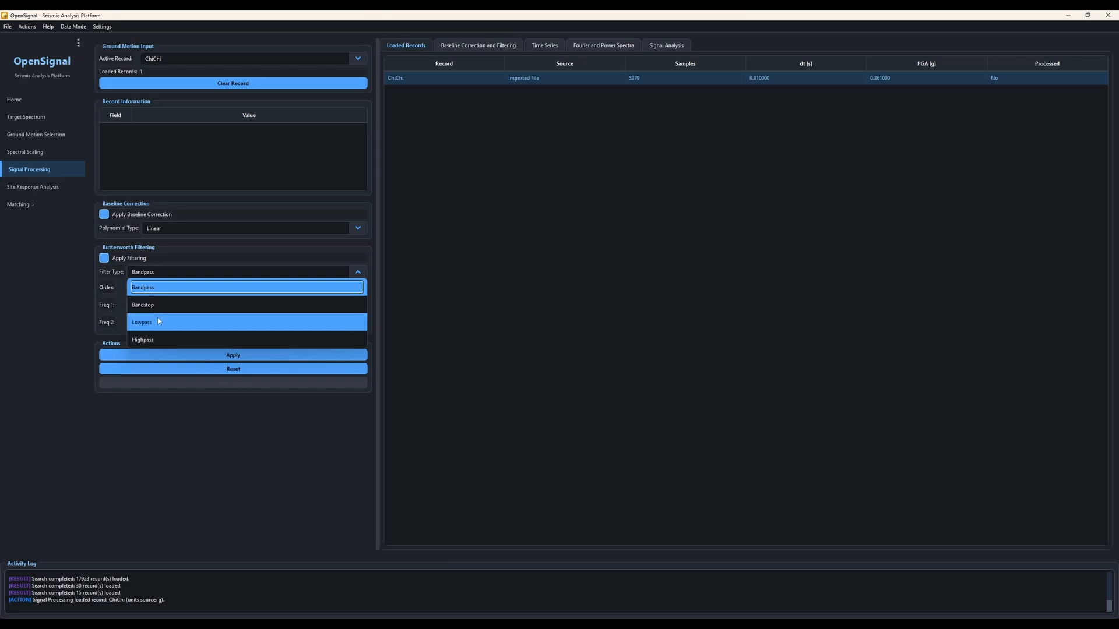
pyautogui.click(155, 276)
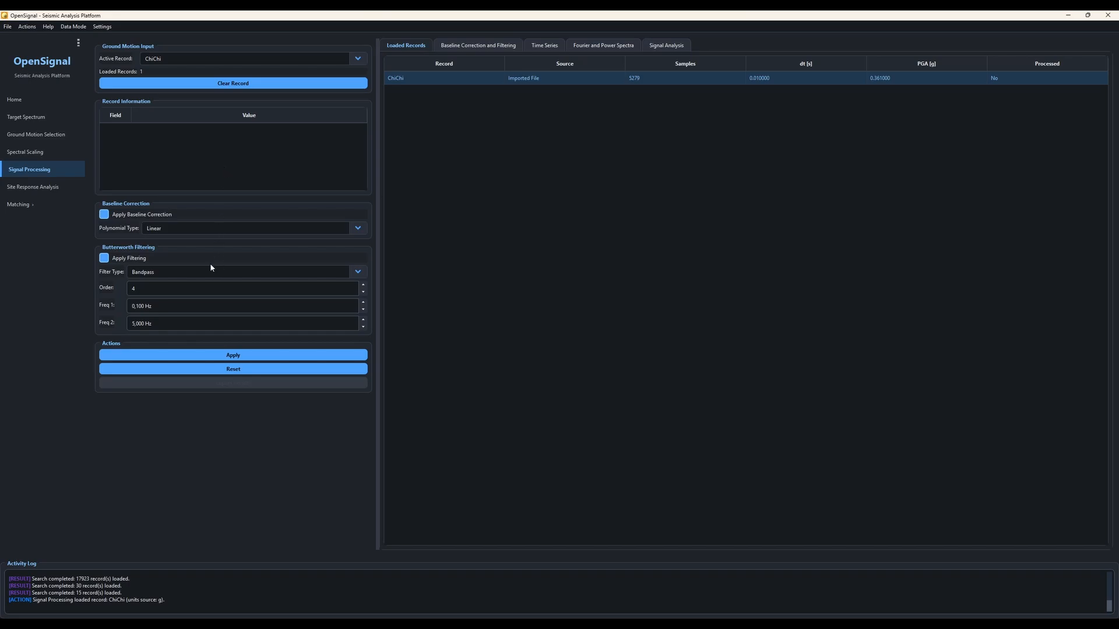
pyautogui.click(210, 355)
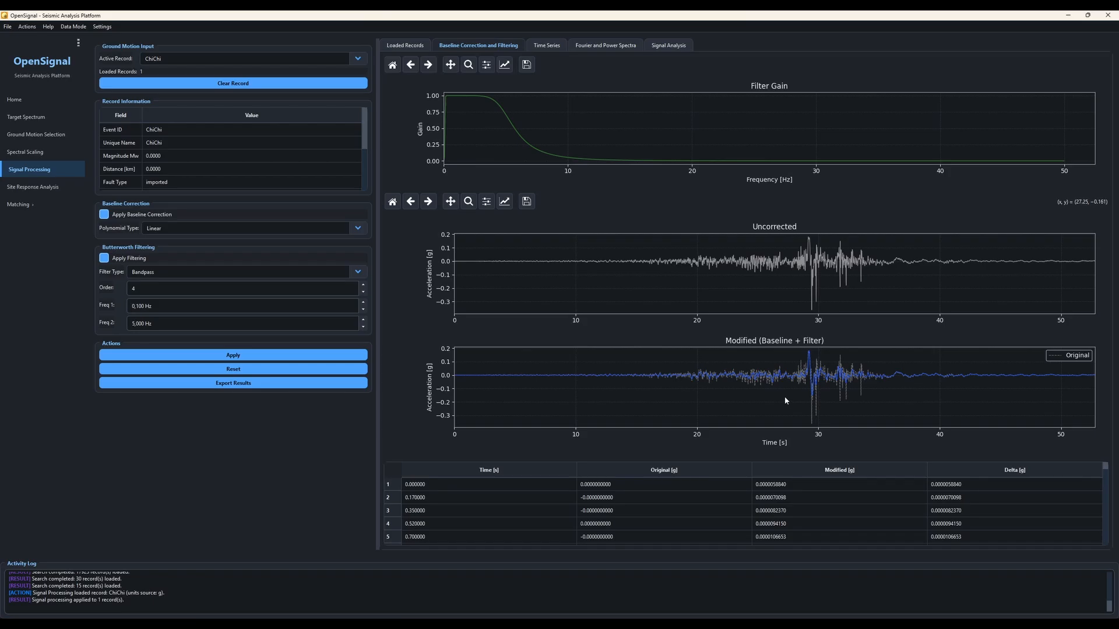
# - Examine the processed ChiChi record's correction table, time series, Fourier and power spectra, signal analysis parameters and loaded-record status
pyautogui.scroll(-4, 638, 483)
pyautogui.click(621, 499)
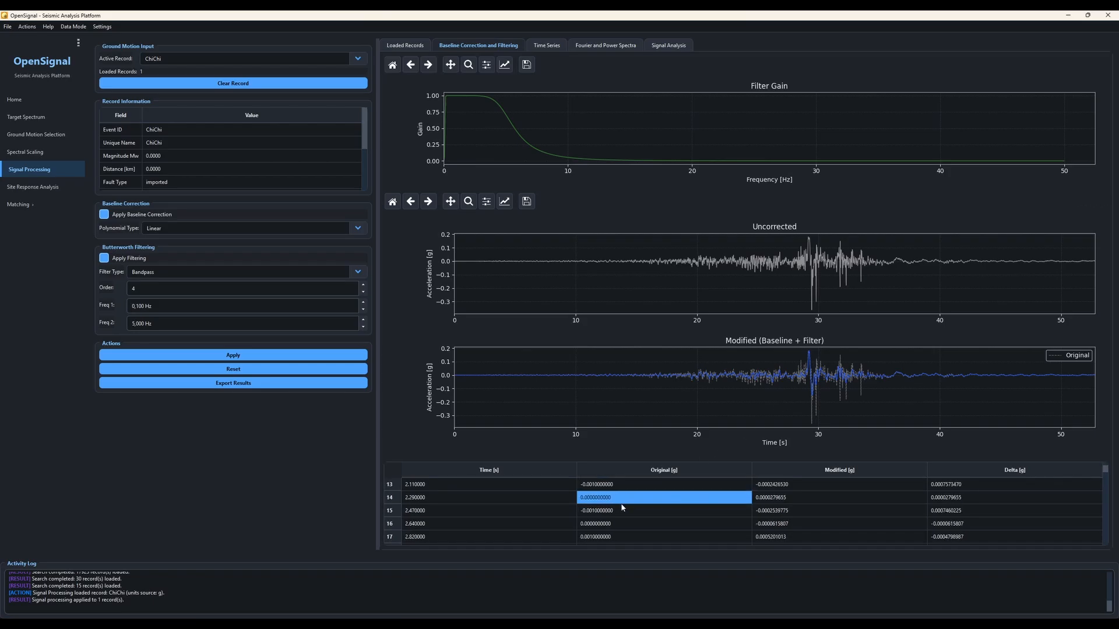
pyautogui.scroll(-5, 622, 495)
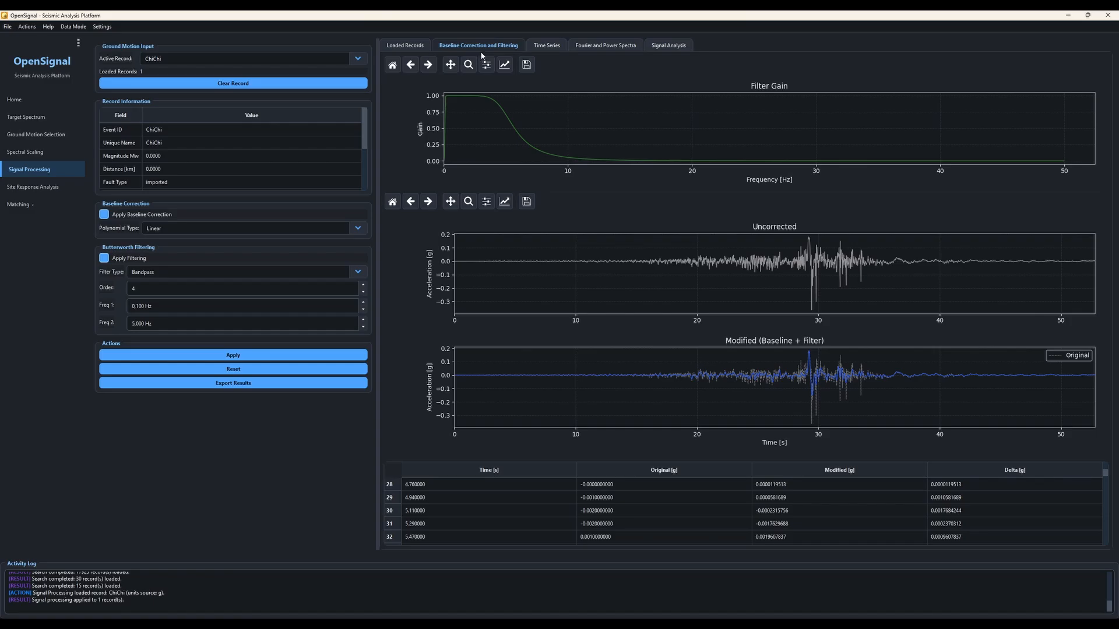
pyautogui.click(533, 49)
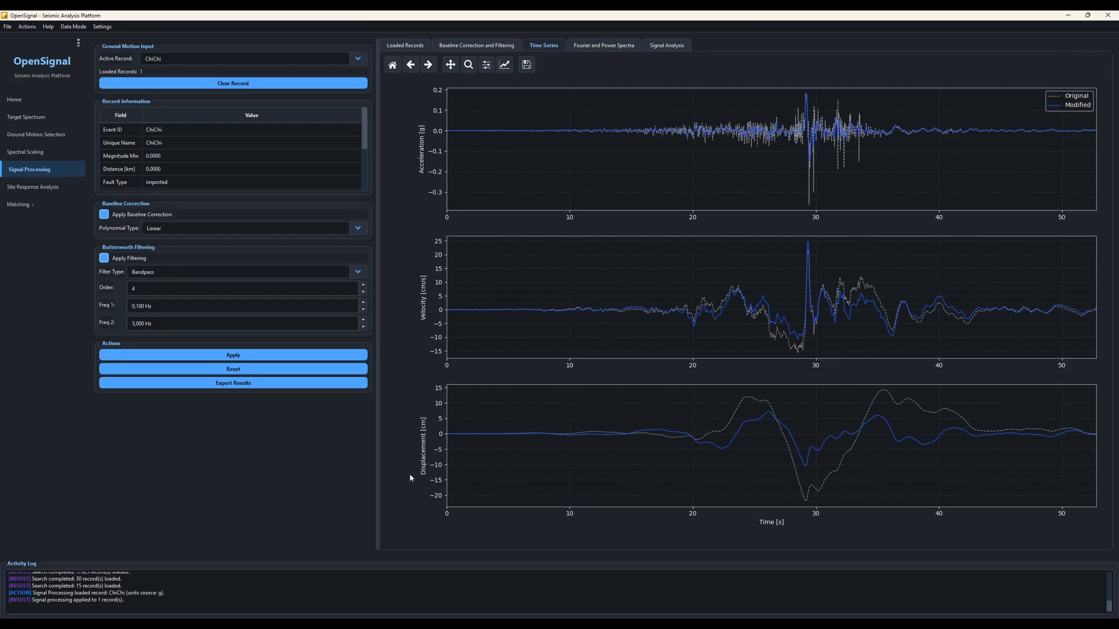
pyautogui.click(588, 48)
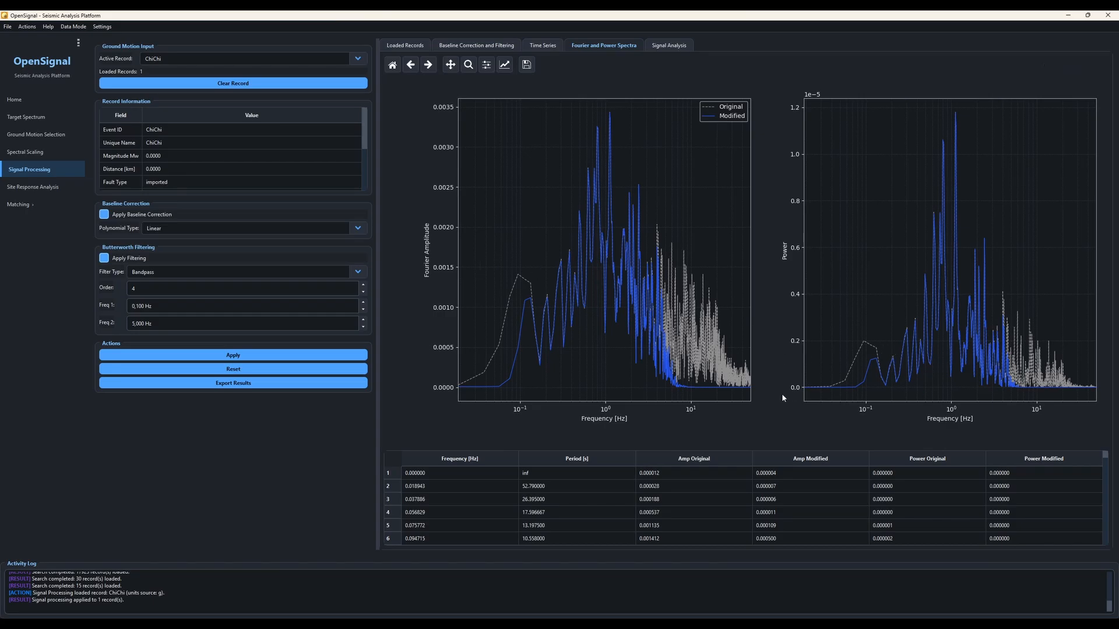
pyautogui.click(544, 488)
pyautogui.scroll(-7, 621, 493)
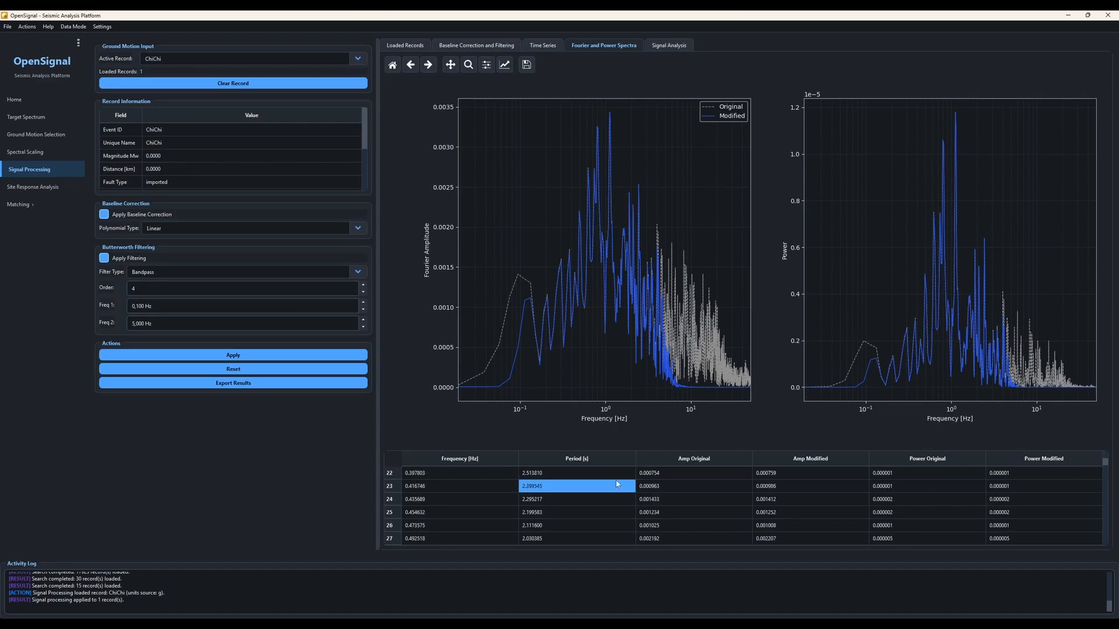
pyautogui.click(662, 47)
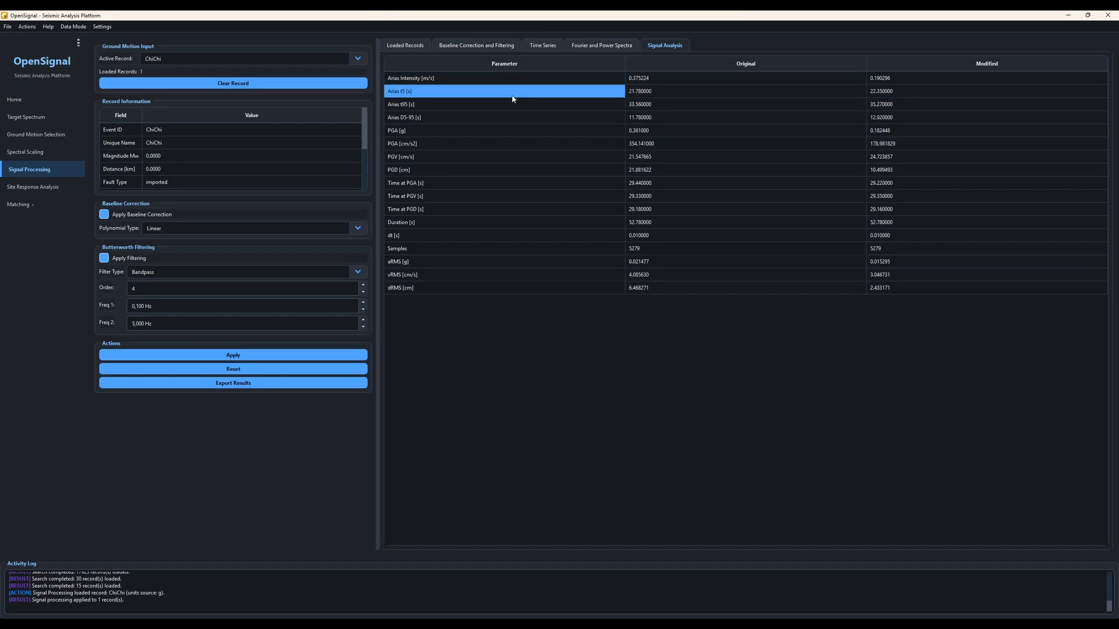
pyautogui.click(405, 47)
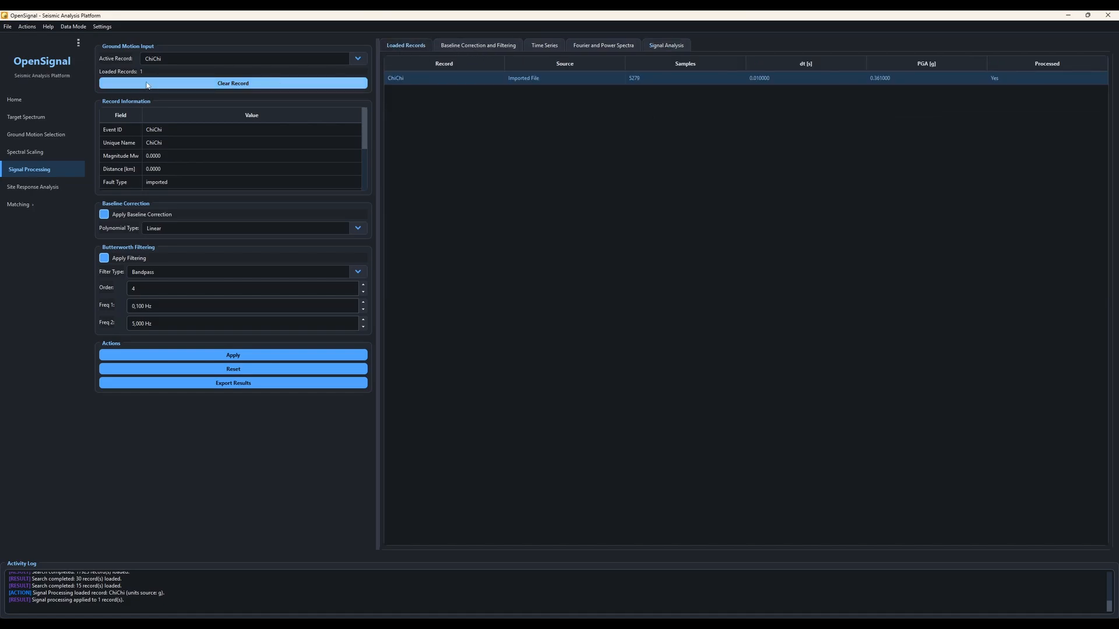
# - Send the four checked ESMD records from Ground Motion Selection to Signal Processing, using the X component for each
pyautogui.click(66, 135)
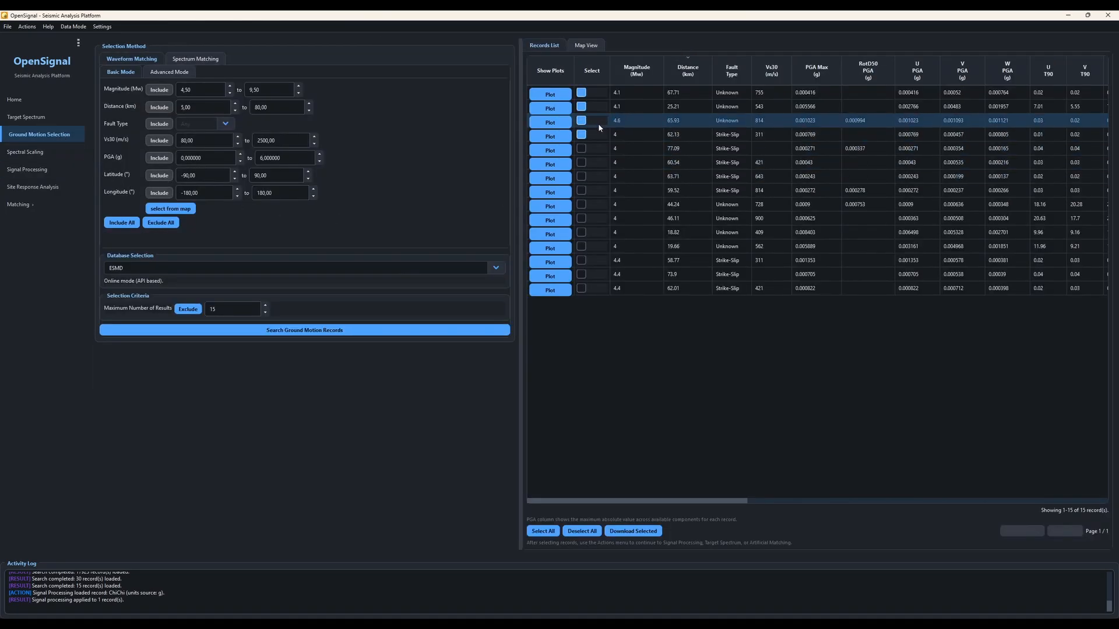
pyautogui.click(33, 30)
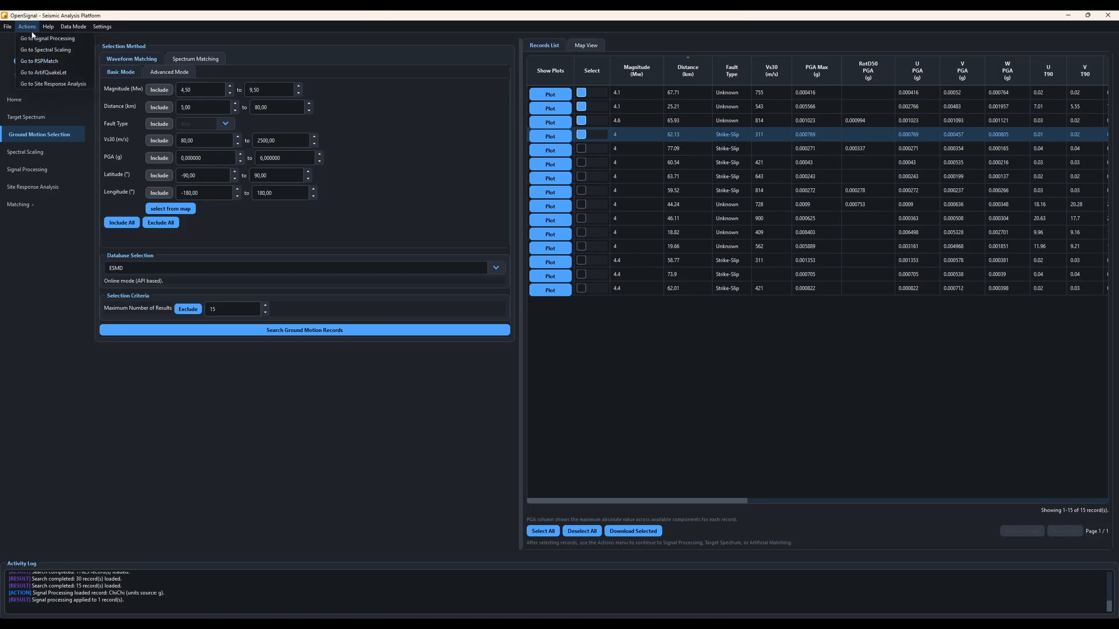
pyautogui.click(32, 40)
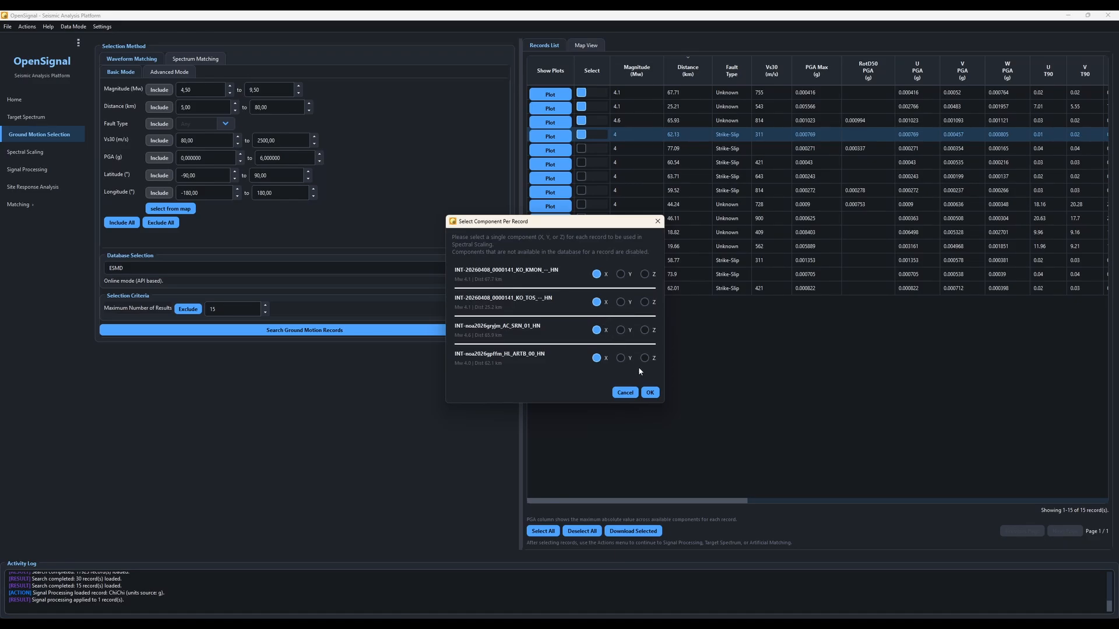
pyautogui.click(650, 393)
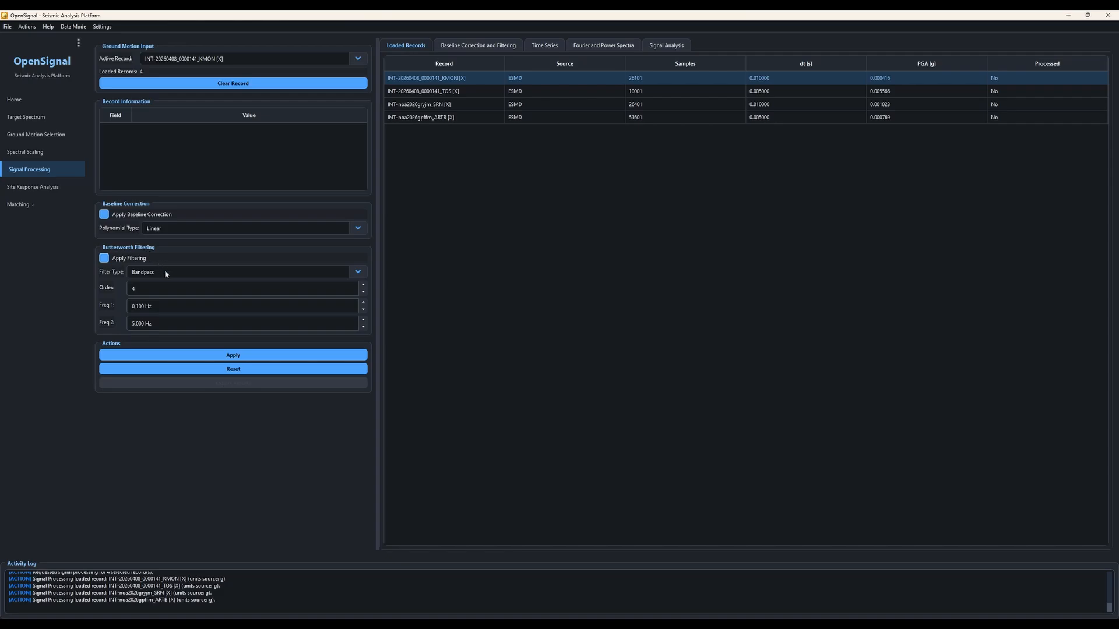
# - Apply baseline correction and filtering to the four loaded records, and make INT-noa2026gryjm_SRN [X] the active record in the loaded records list
pyautogui.click(219, 356)
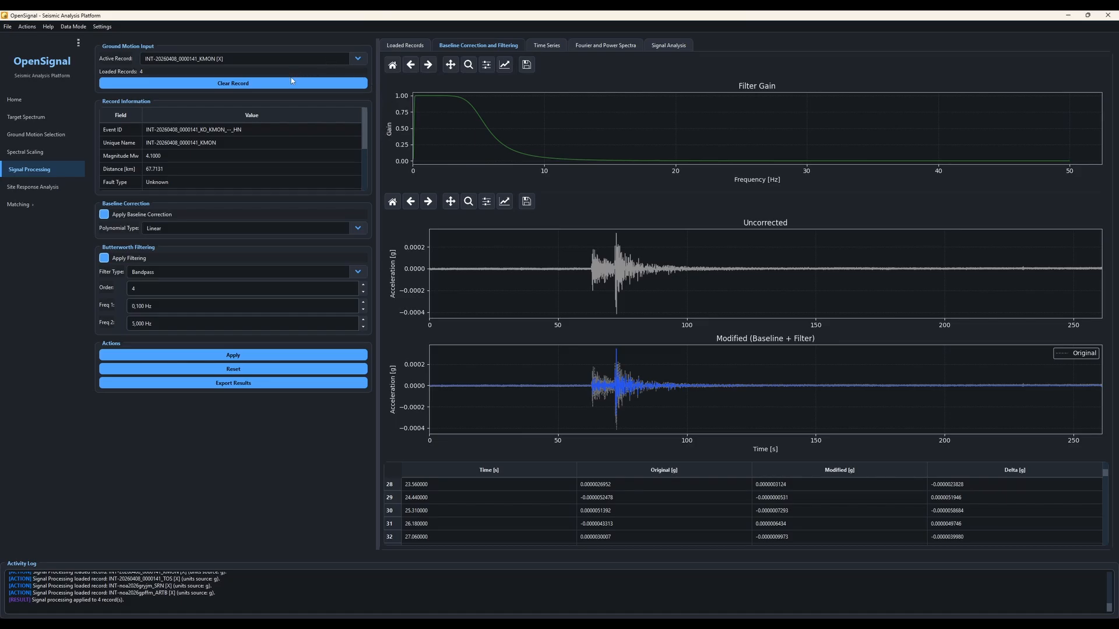
pyautogui.click(156, 63)
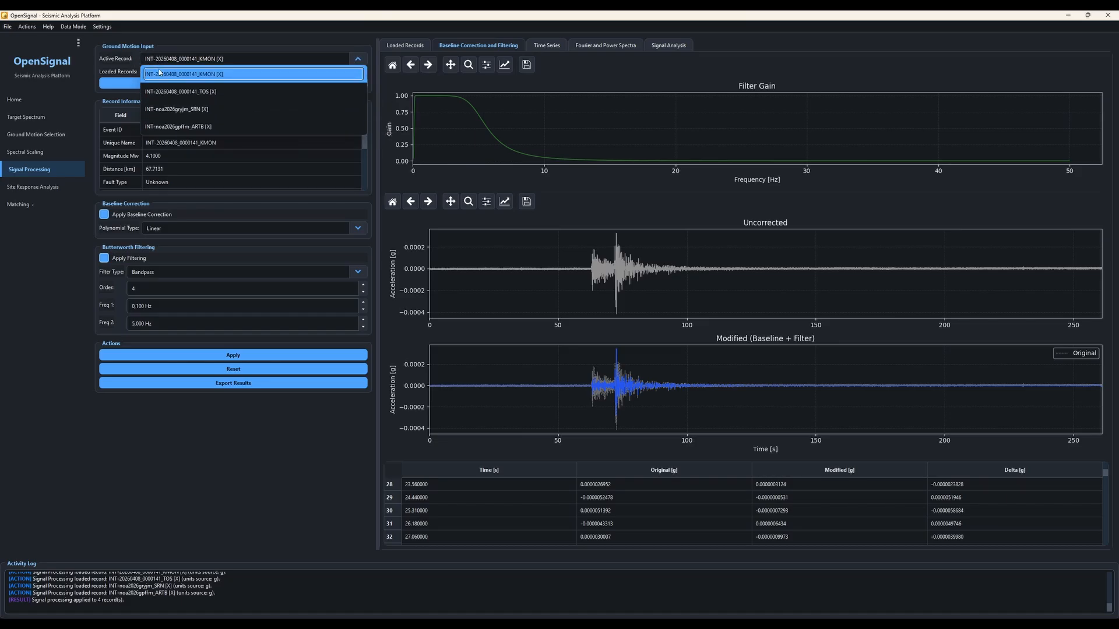
pyautogui.click(170, 110)
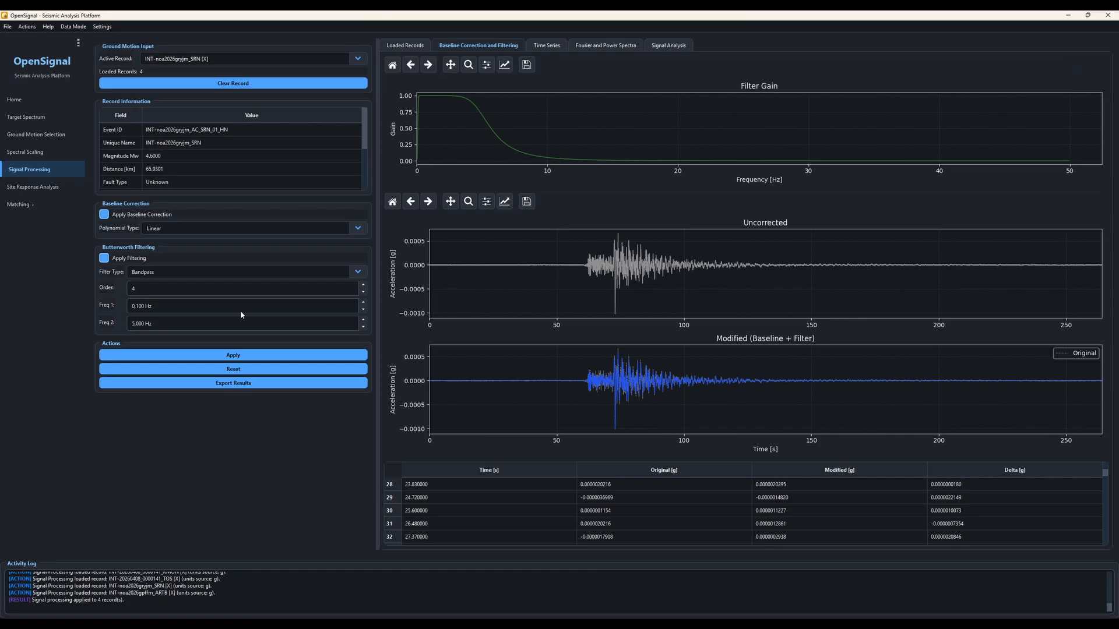
pyautogui.click(407, 46)
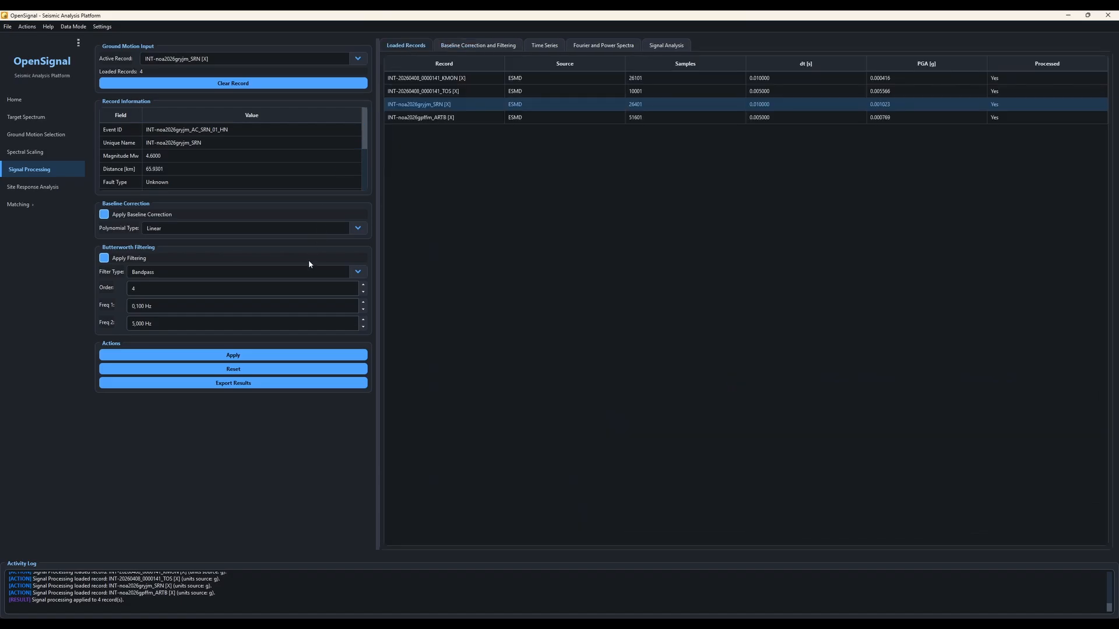
# - Export the signal processing results to the Download folder
pyautogui.click(230, 384)
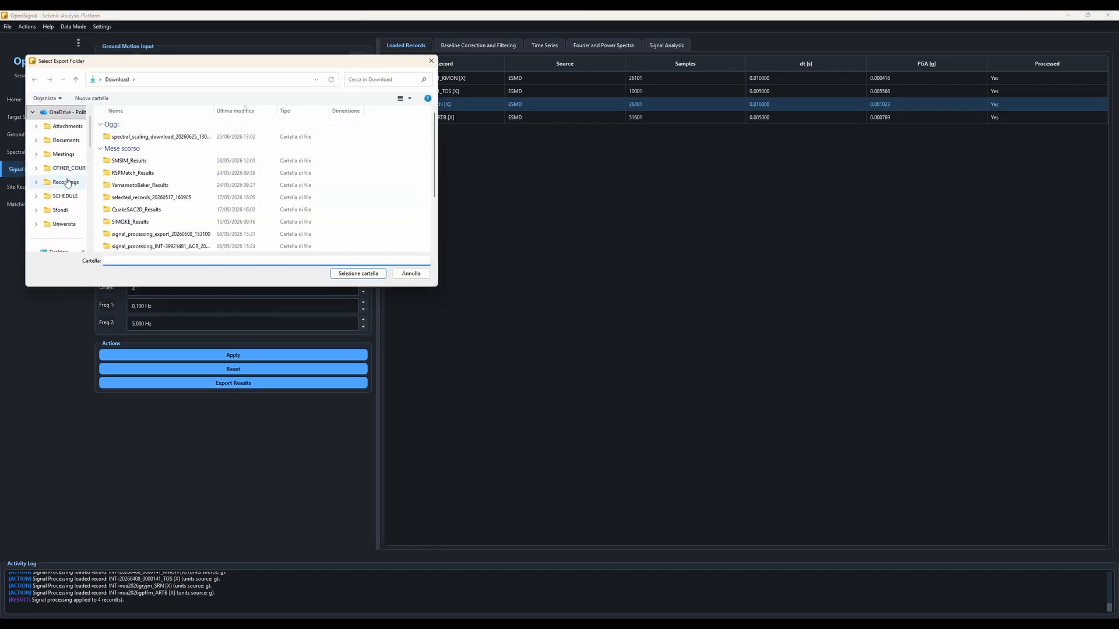
pyautogui.scroll(5, 68, 183)
pyautogui.click(61, 141)
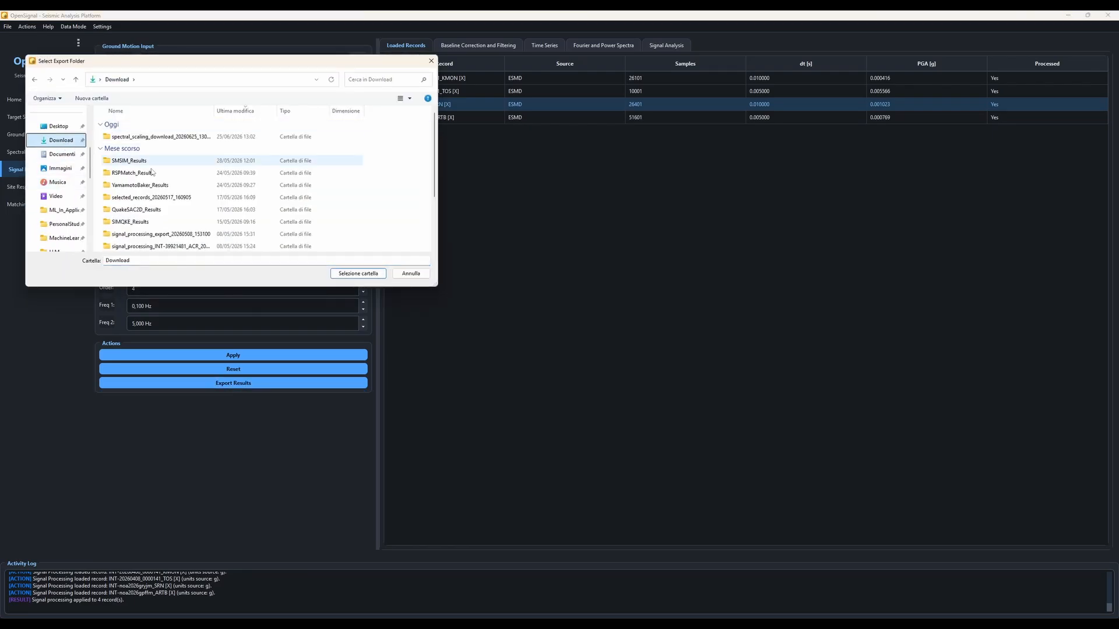
pyautogui.click(365, 274)
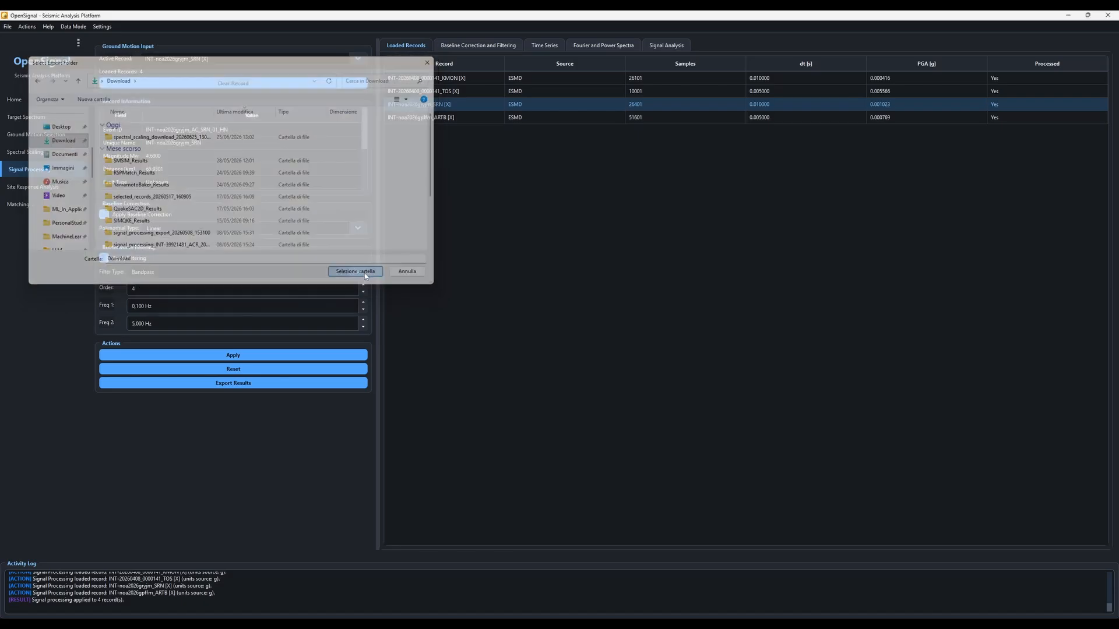